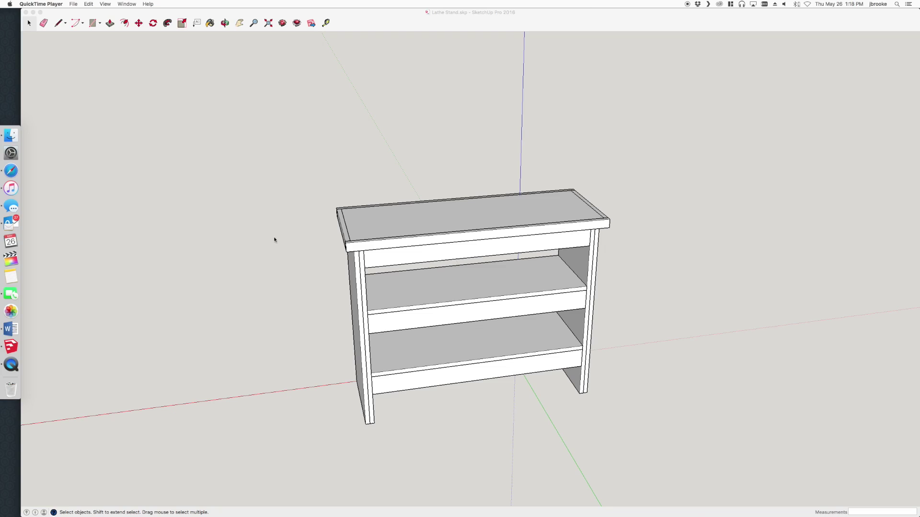
# Step: Bring the Lathe Stand model forward in SketchUp and orbit it to a straight front view
pyautogui.click(297, 286)
pyautogui.press('o')
pyautogui.moveTo(285, 260); pyautogui.dragTo(205, 105)
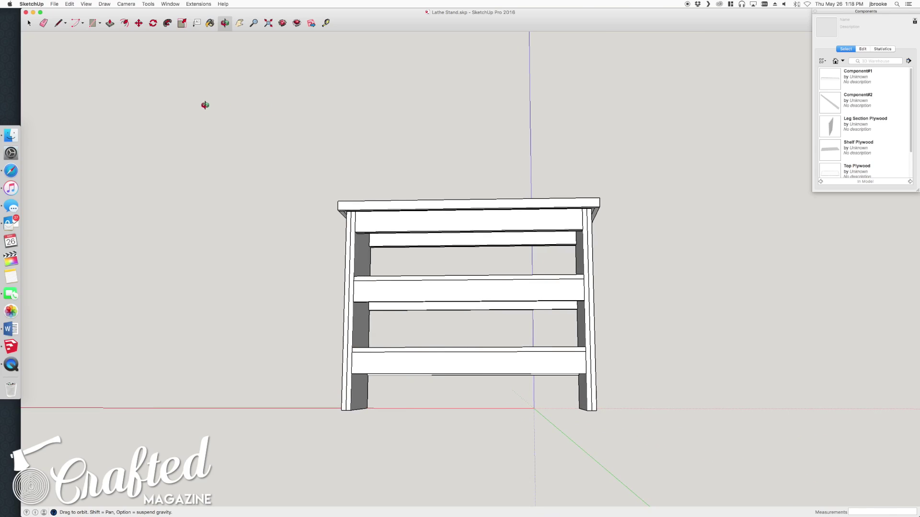
# Step: Orbit the stand to show its right side and glance through the Extensions menu
pyautogui.press('space')
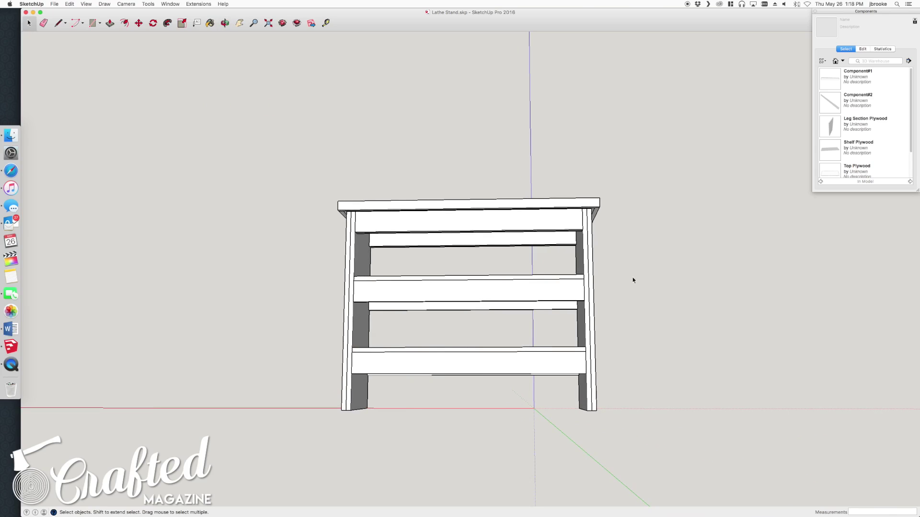
pyautogui.moveTo(640, 297); pyautogui.dragTo(524, 281, button='middle')
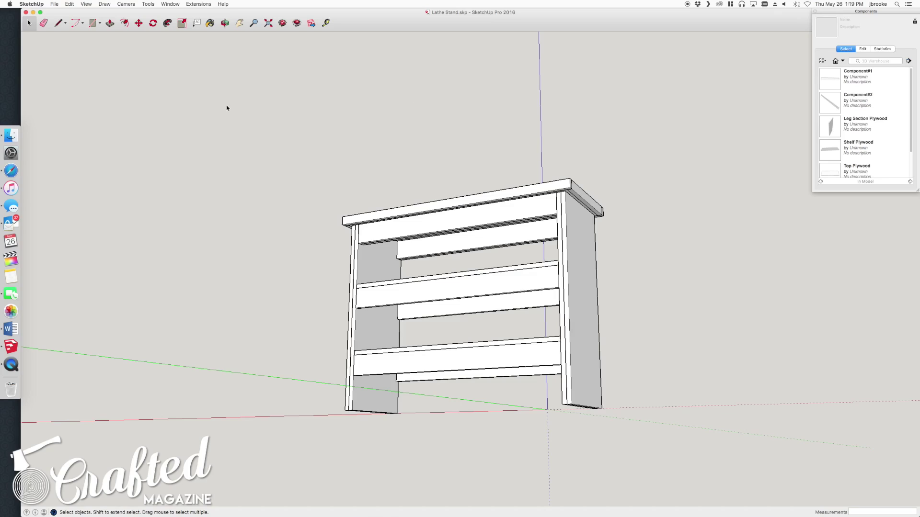
pyautogui.click(201, 3)
pyautogui.click(201, 3)
# Step: Orbit to a more frontal angle and select the right leg's side panel
pyautogui.press('o')
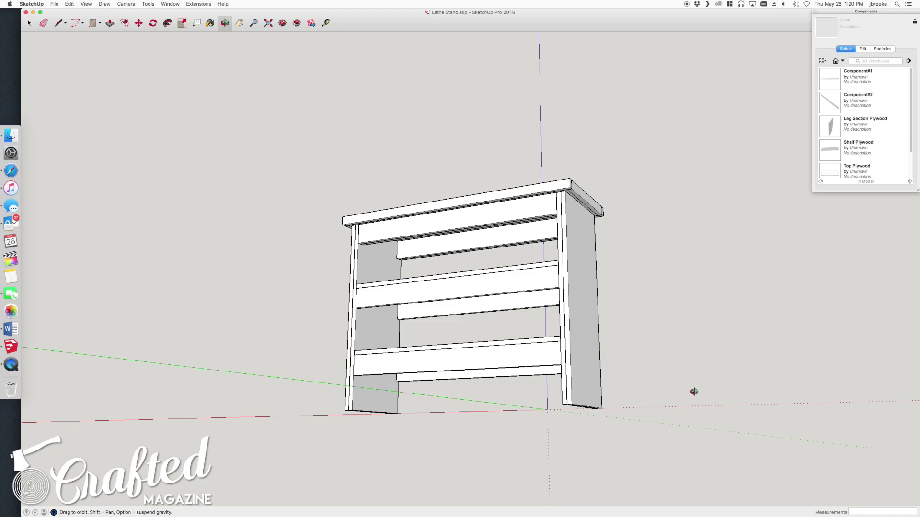
pyautogui.moveTo(659, 372); pyautogui.dragTo(662, 379)
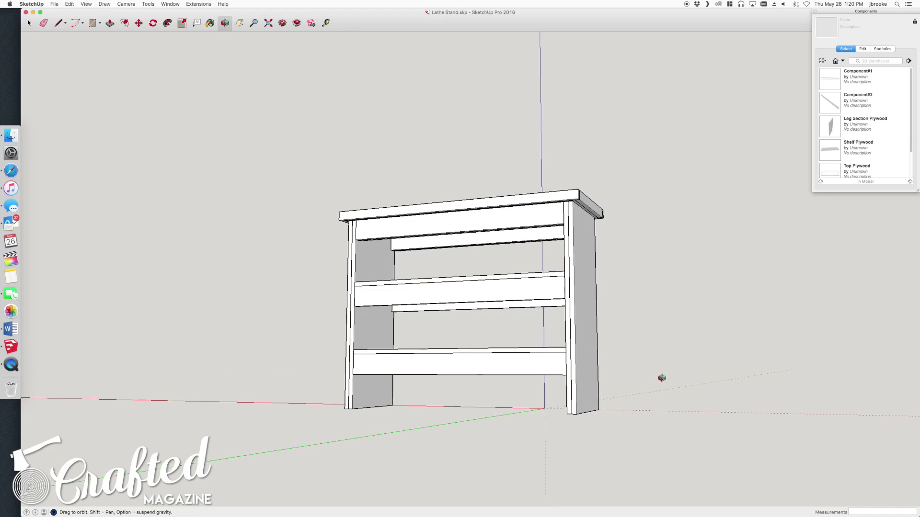
pyautogui.press('space')
pyautogui.click(589, 307)
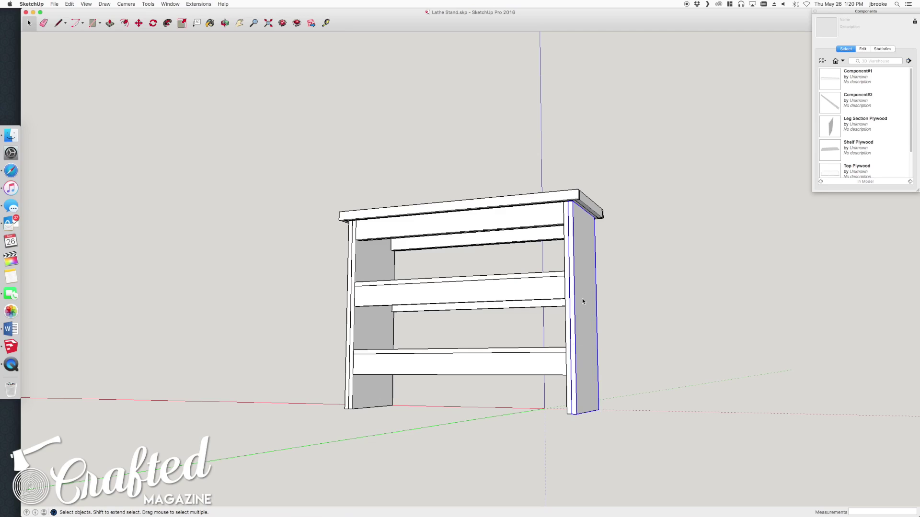
pyautogui.click(566, 303)
pyautogui.click(586, 302)
pyautogui.click(566, 307)
pyautogui.click(578, 306)
pyautogui.click(567, 294)
pyautogui.click(588, 263)
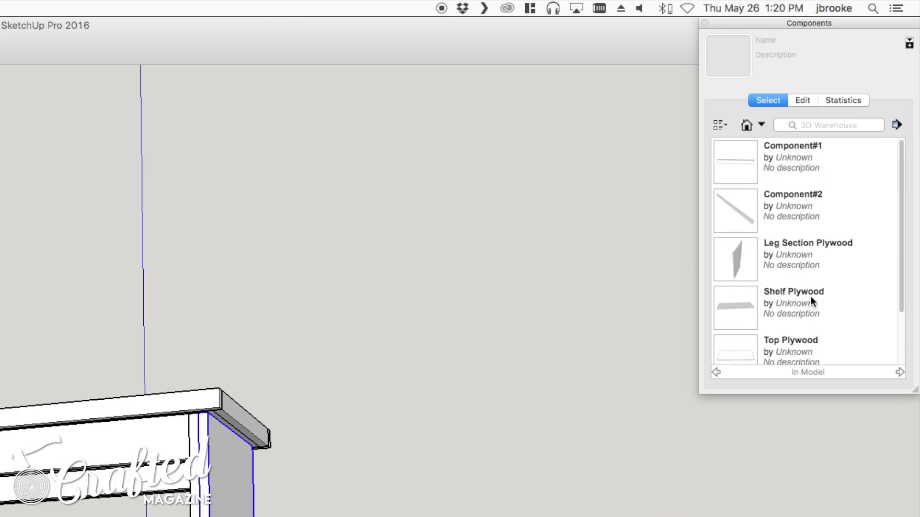
pyautogui.click(867, 146)
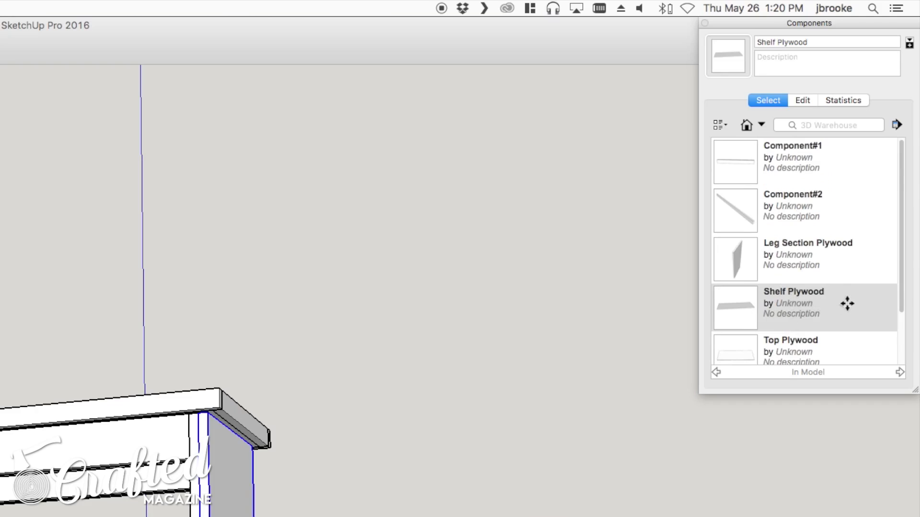
pyautogui.click(797, 254)
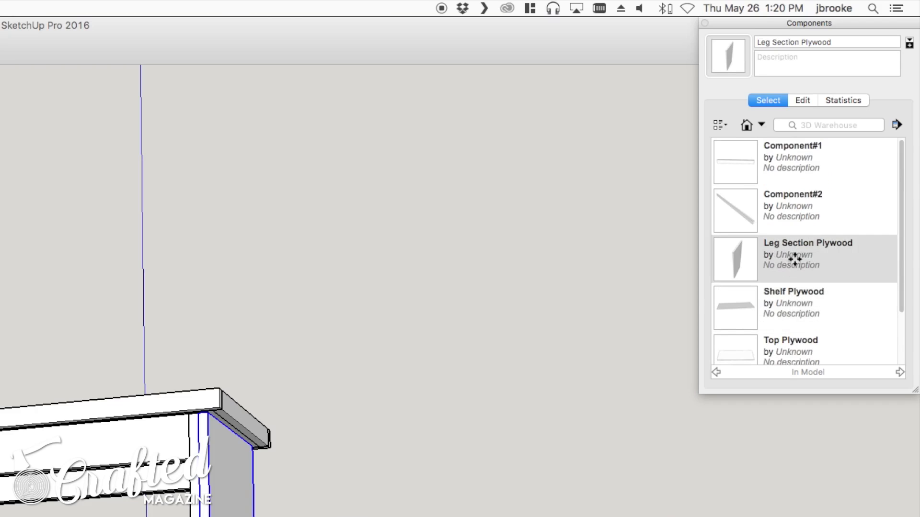
pyautogui.click(807, 314)
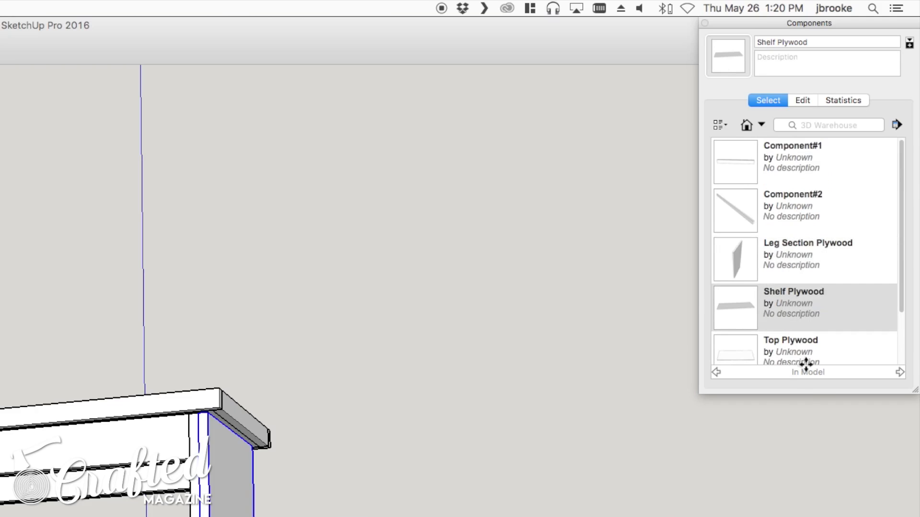
pyautogui.scroll(-3, 805, 345)
pyautogui.click(797, 271)
pyautogui.click(797, 325)
pyautogui.scroll(2, 798, 275)
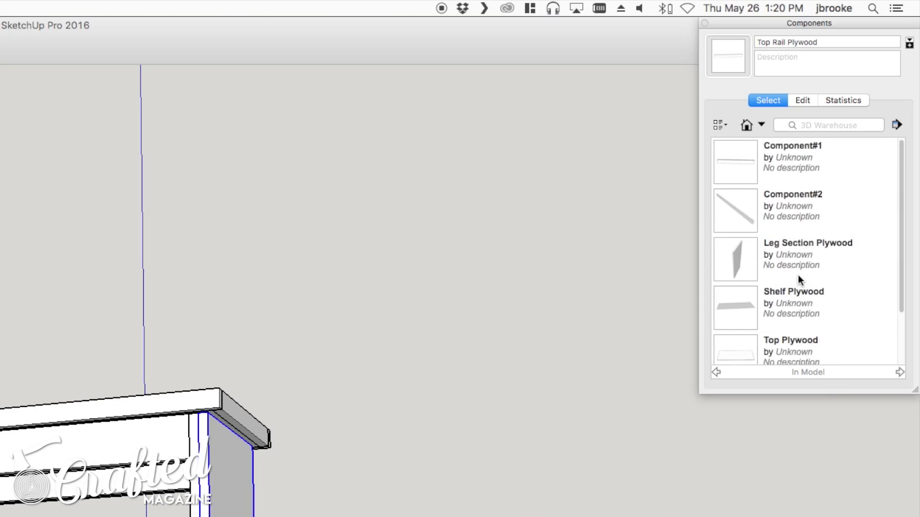
pyautogui.click(811, 158)
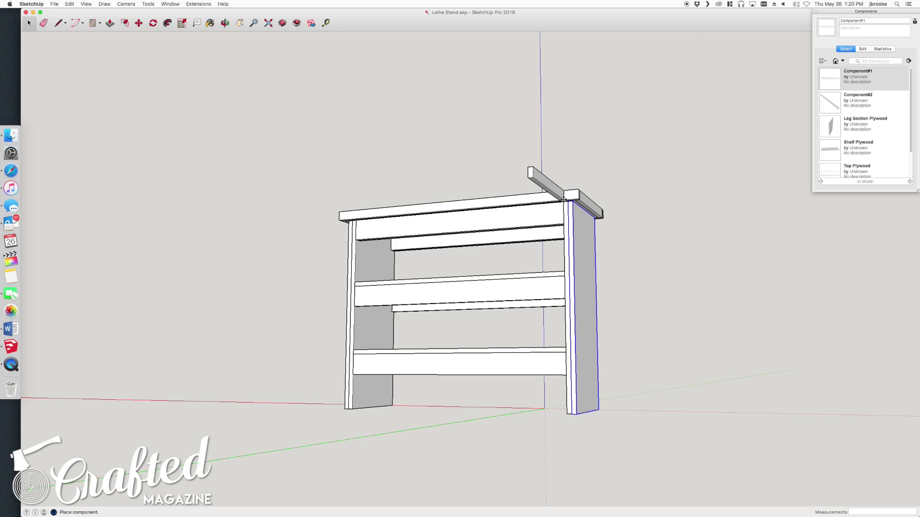
# Step: Cancel placing Component#1, select the stand's top board pieces, then clear the selection
pyautogui.click(29, 23)
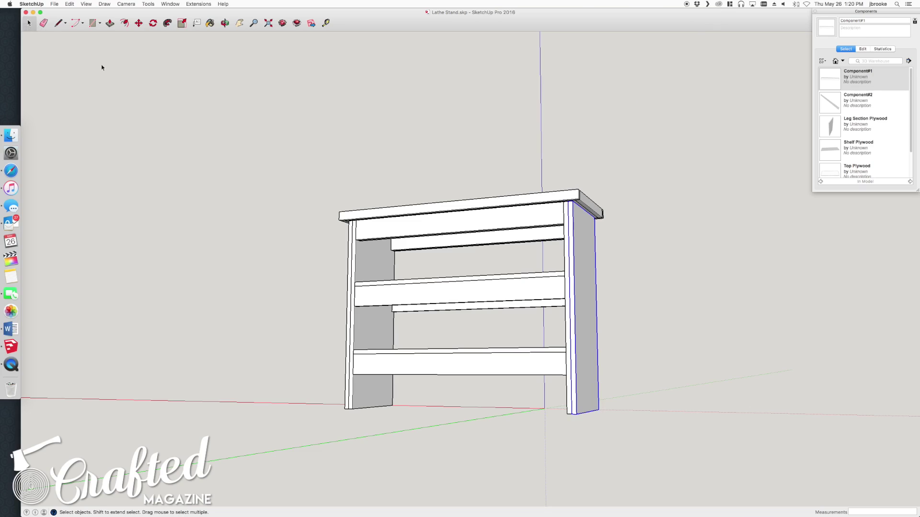
pyautogui.click(508, 206)
pyautogui.click(589, 205)
pyautogui.click(553, 201)
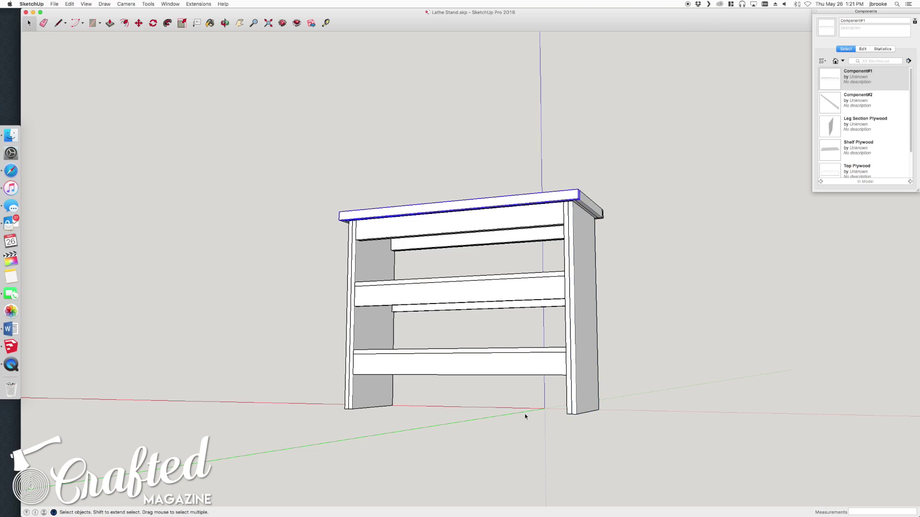
pyautogui.click(627, 451)
# Step: Crossing-select the whole lathe stand and launch Cut List from Extensions
pyautogui.moveTo(695, 464); pyautogui.dragTo(310, 177)
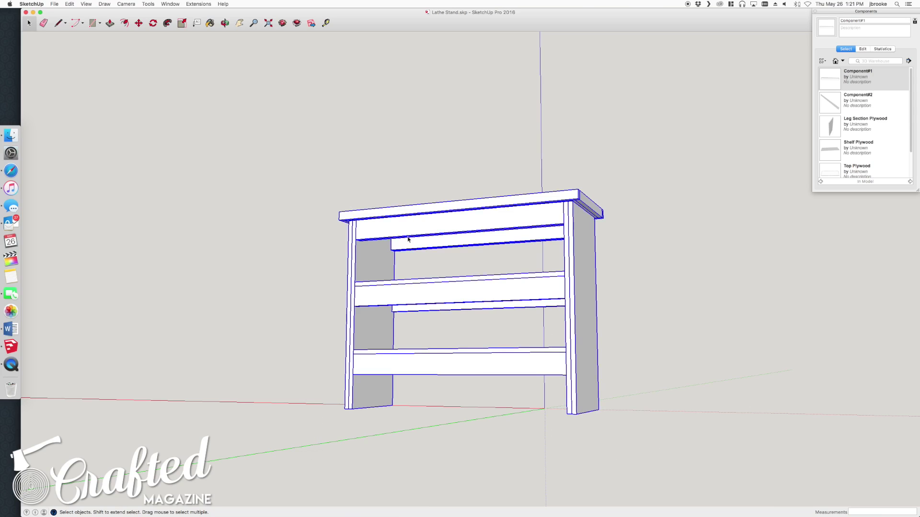
pyautogui.click(199, 4)
pyautogui.click(200, 17)
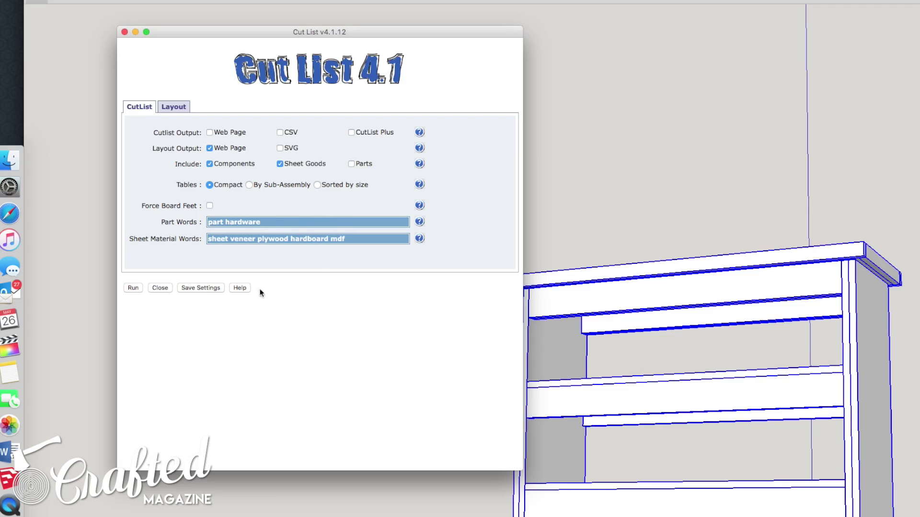
# Step: Inspect the Sheet Material Words setting in the Cut List dialog
pyautogui.moveTo(130, 239); pyautogui.dragTo(198, 238)
pyautogui.click(200, 249)
pyautogui.click(270, 238)
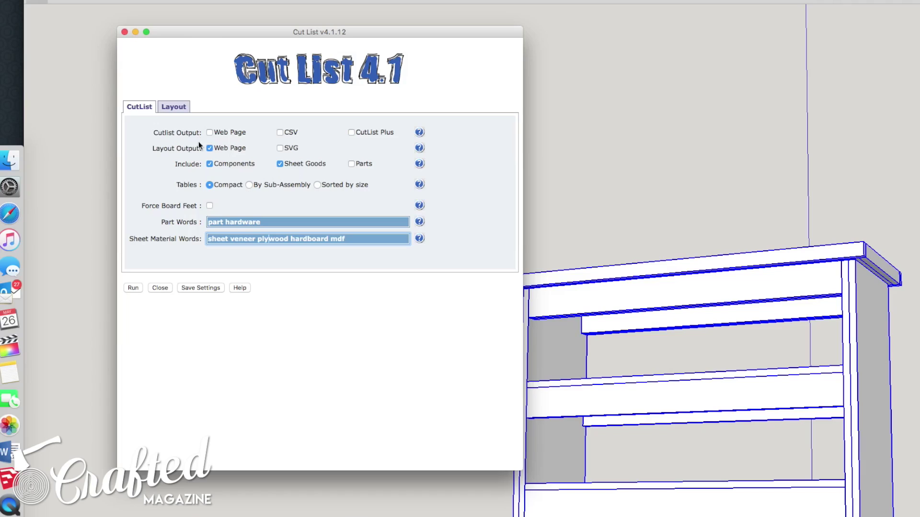
# Step: Enable CSV cut list output, save the Cut List settings, and show the Layout options
pyautogui.click(279, 133)
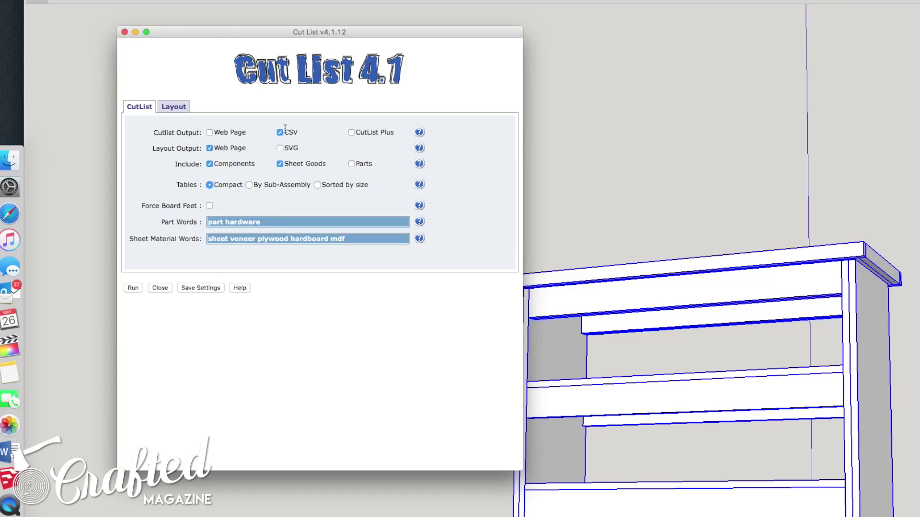
pyautogui.click(216, 289)
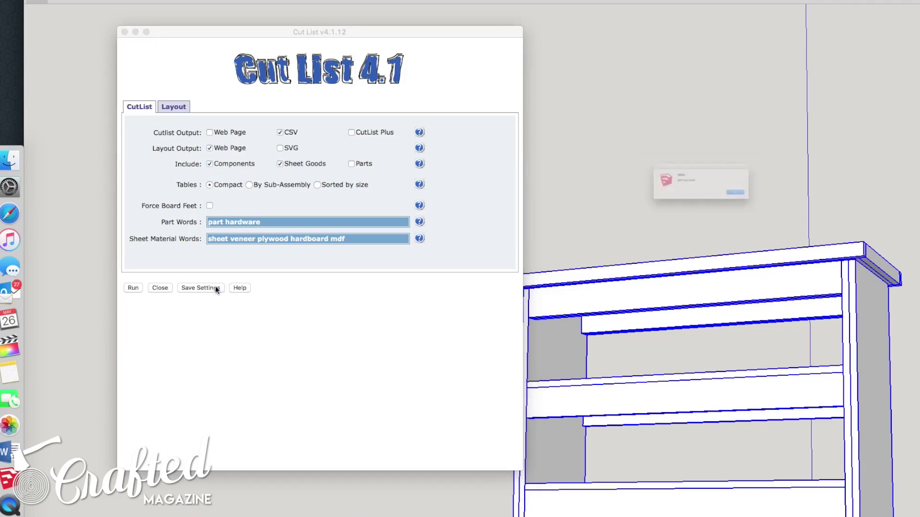
pyautogui.click(783, 207)
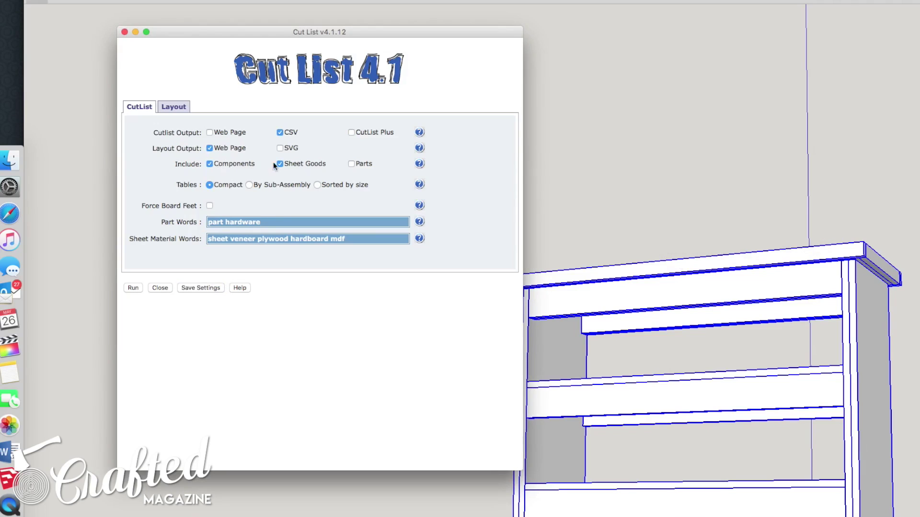
pyautogui.click(177, 106)
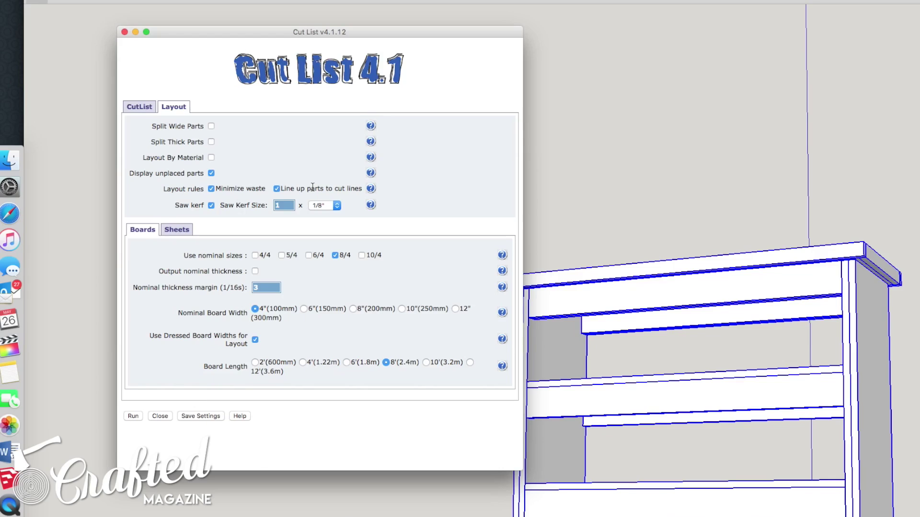
# Step: Confirm the 4' x 8' plywood sheet size, return to Boards, and run Cut List
pyautogui.click(177, 229)
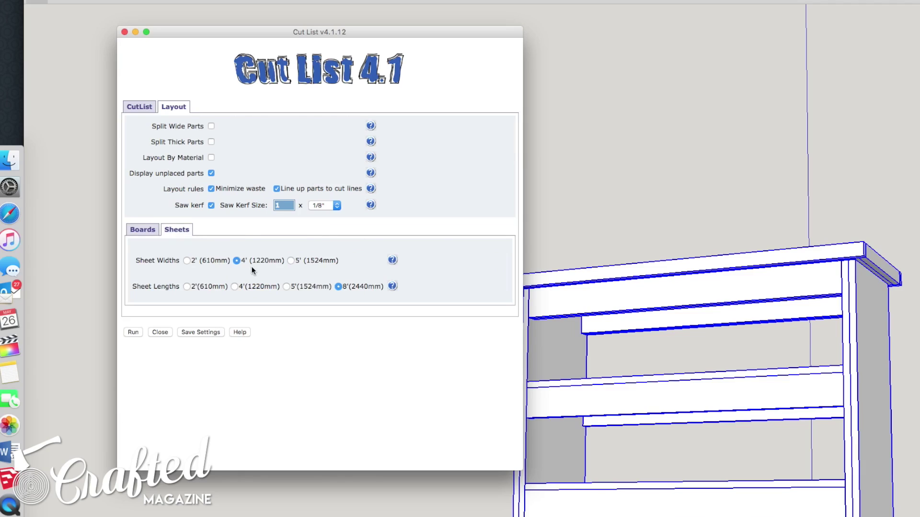
pyautogui.click(143, 231)
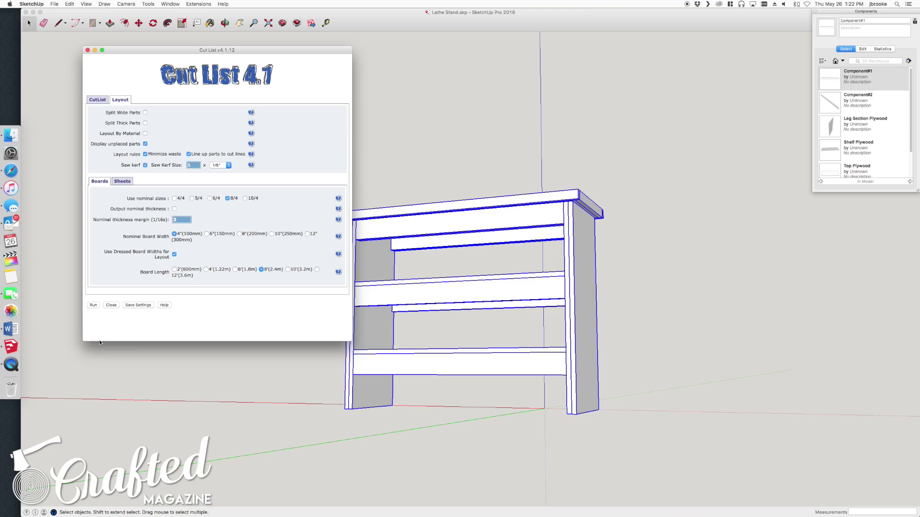
pyautogui.click(133, 416)
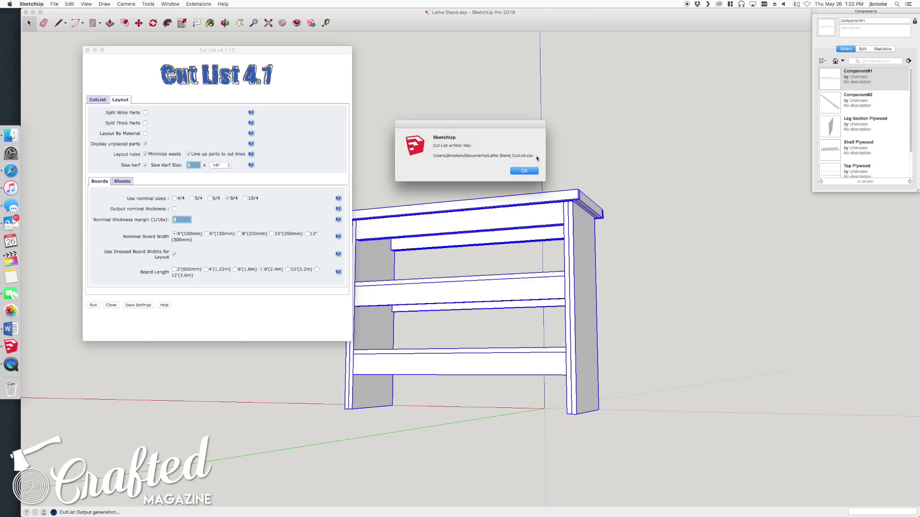
# Step: Dismiss the CSV-written notice and scroll through the Boards and Sheets cutting diagrams
pyautogui.click(523, 171)
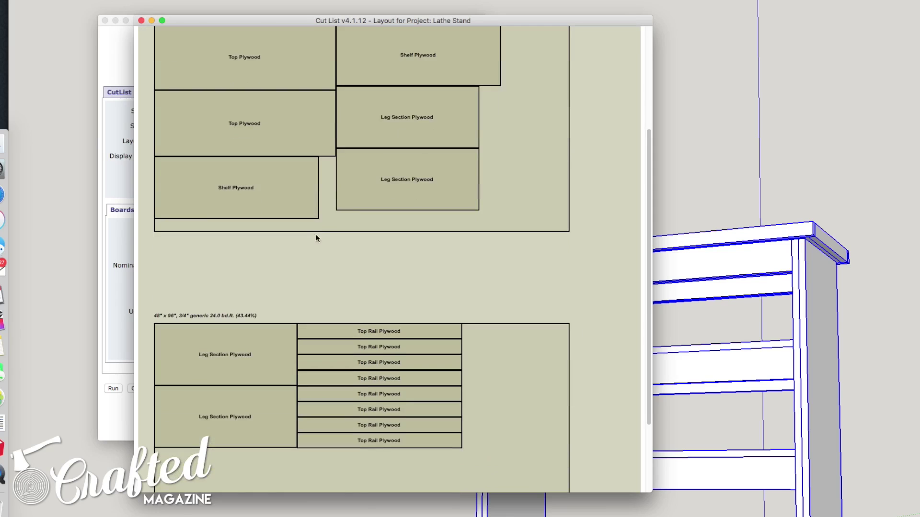
pyautogui.scroll(-3, 316, 239)
pyautogui.scroll(10, 326, 249)
pyautogui.scroll(-5, 348, 260)
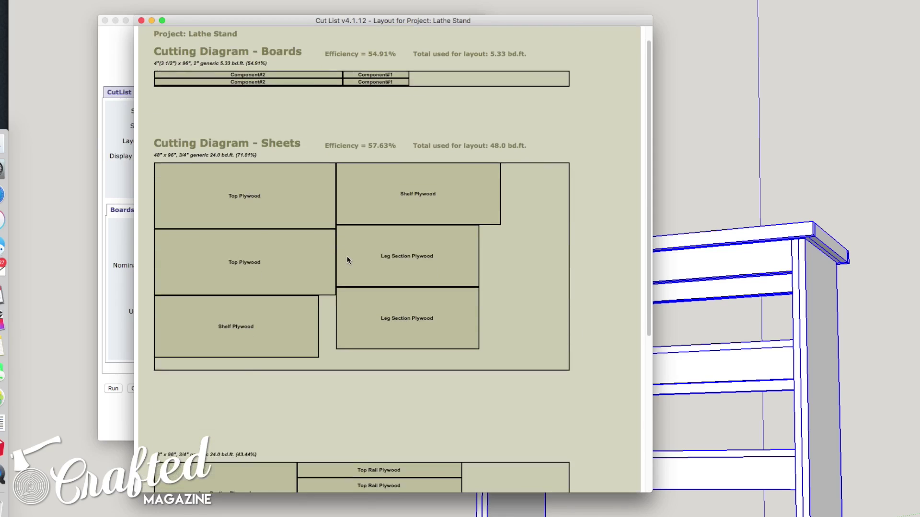
pyautogui.scroll(6, 348, 260)
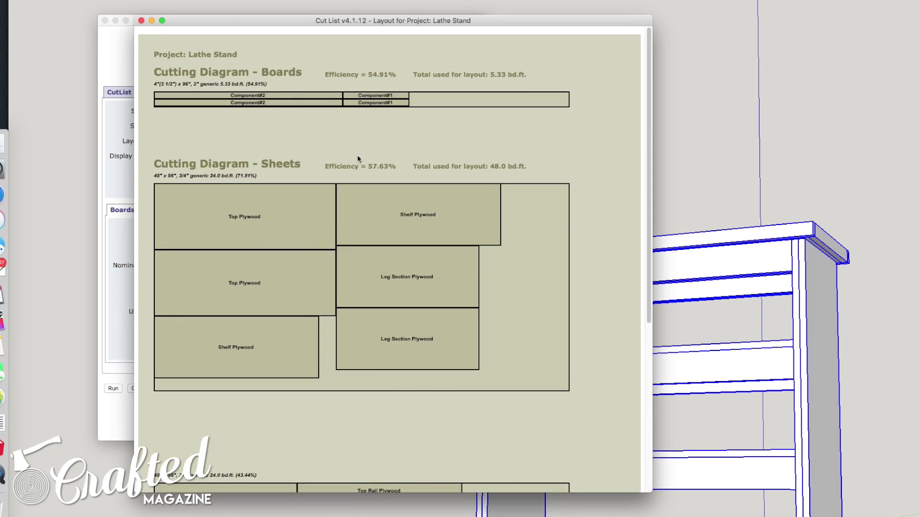
pyautogui.scroll(-8, 377, 277)
pyautogui.scroll(8, 408, 321)
pyautogui.scroll(-5, 364, 225)
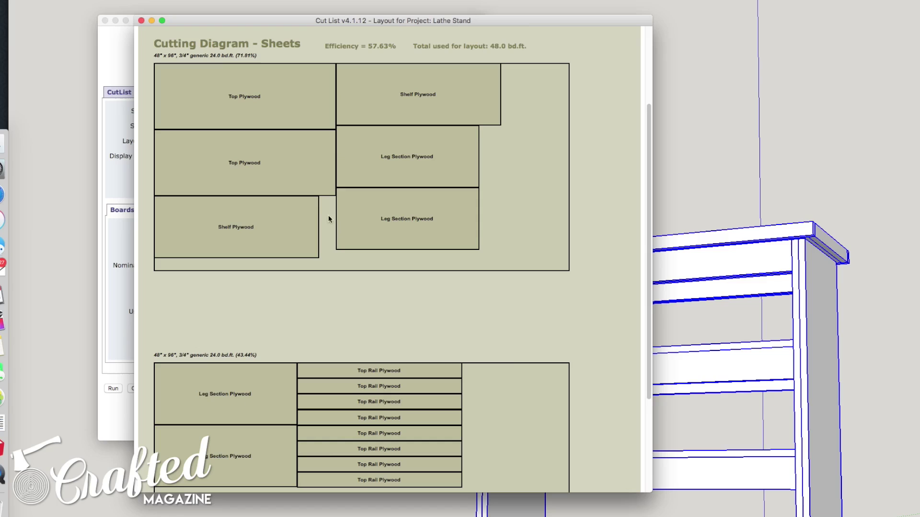
pyautogui.scroll(-1, 292, 203)
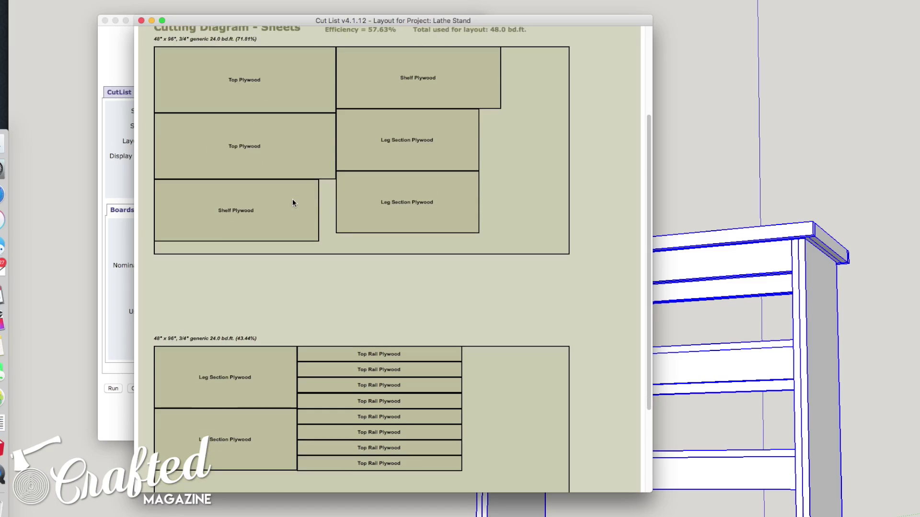
pyautogui.scroll(-4, 292, 202)
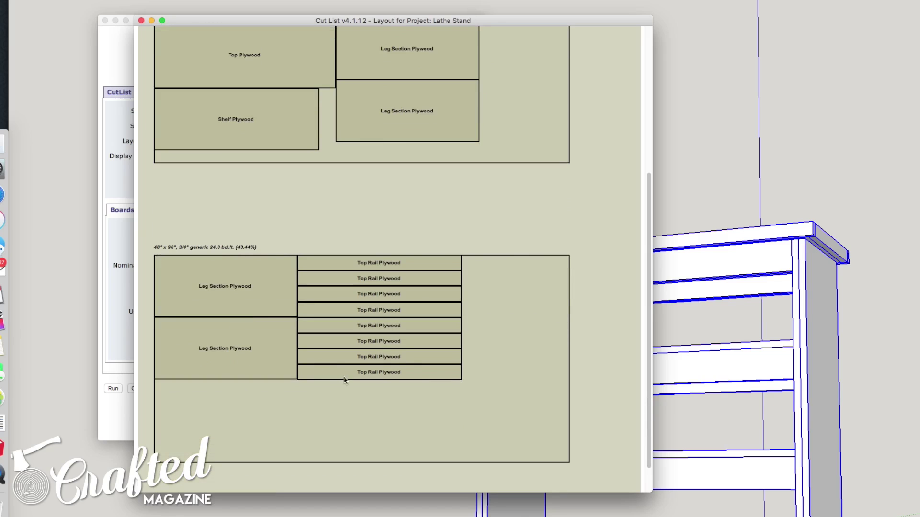
pyautogui.scroll(10, 429, 380)
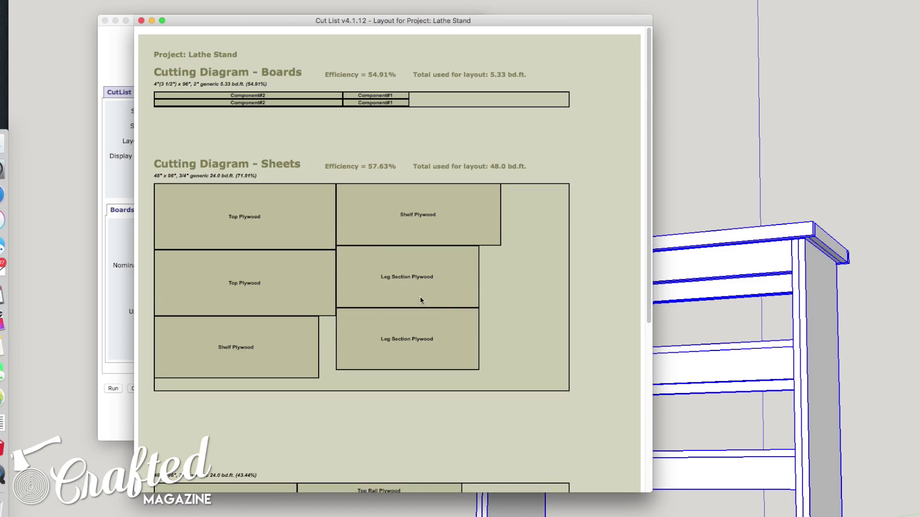
pyautogui.scroll(-10, 394, 303)
pyautogui.scroll(10, 374, 302)
pyautogui.scroll(-5, 231, 311)
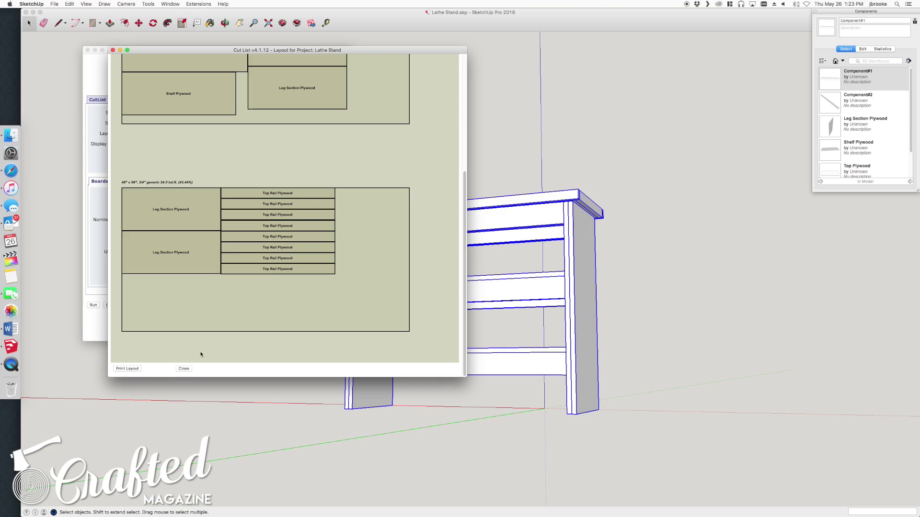
# Step: Close the cutting layout and open Lathe Stand_CutList.csv from Documents in Excel
pyautogui.click(183, 368)
pyautogui.click(11, 135)
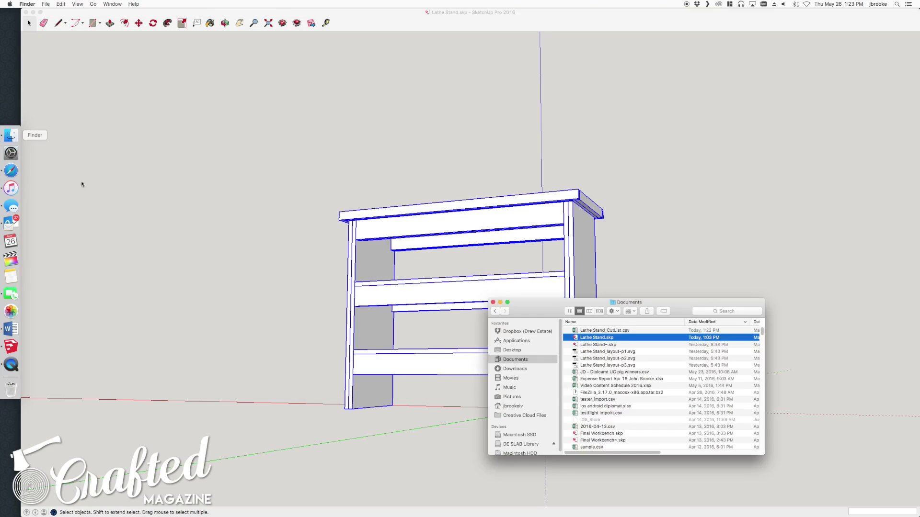
pyautogui.doubleClick(589, 331)
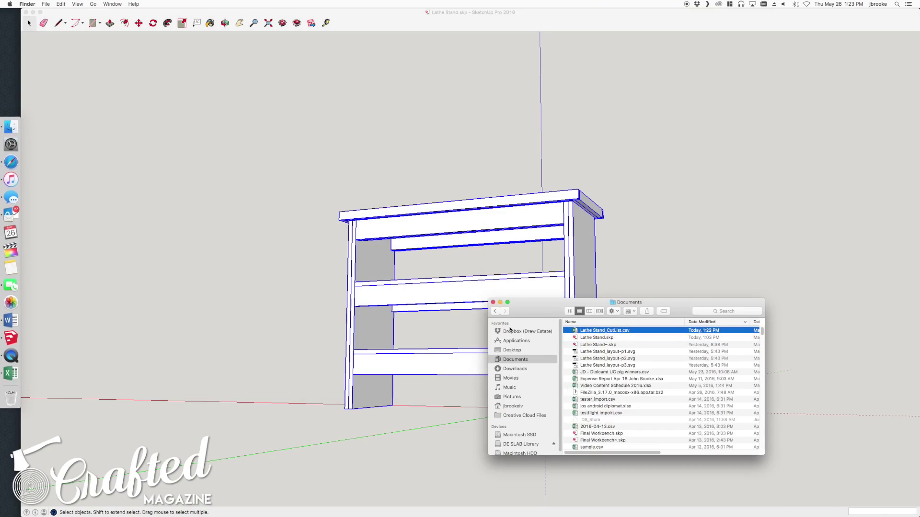
pyautogui.click(493, 302)
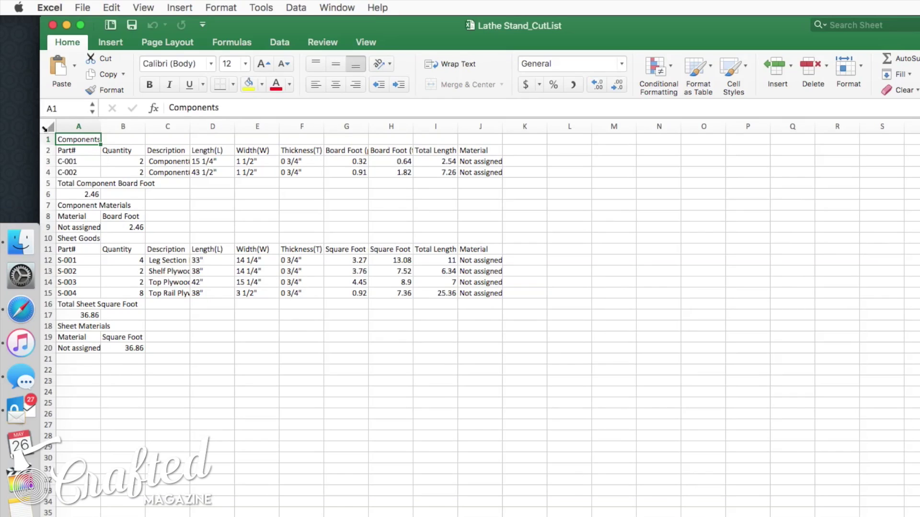
# Step: AutoFit every column width in the cut list sheet
pyautogui.click(46, 127)
pyautogui.doubleClick(100, 126)
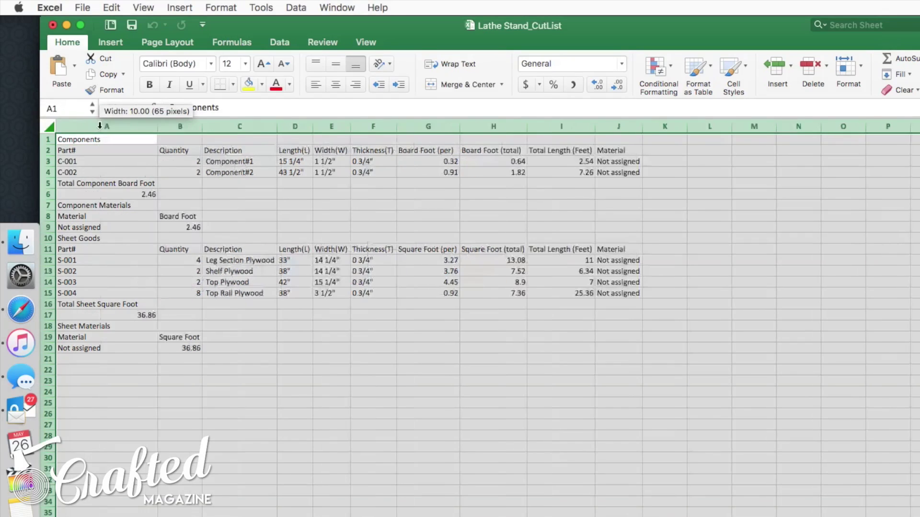
pyautogui.click(224, 306)
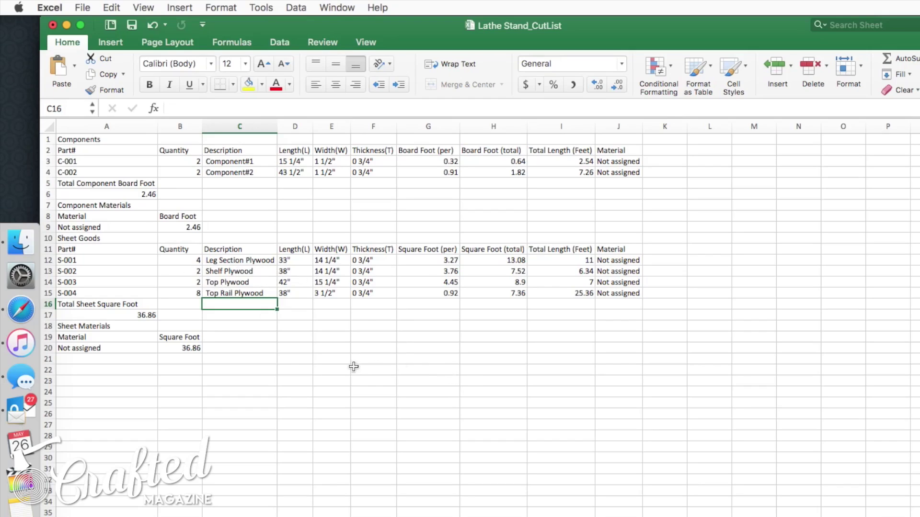
# Step: Highlight the four sheet-good descriptions, their dimensions, and each quantity
pyautogui.click(243, 271)
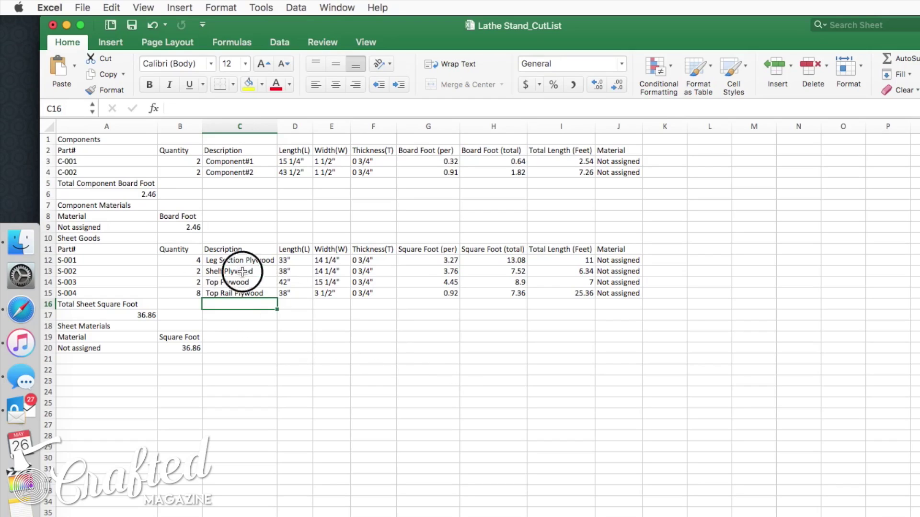
pyautogui.moveTo(238, 260); pyautogui.dragTo(238, 294)
pyautogui.click(248, 357)
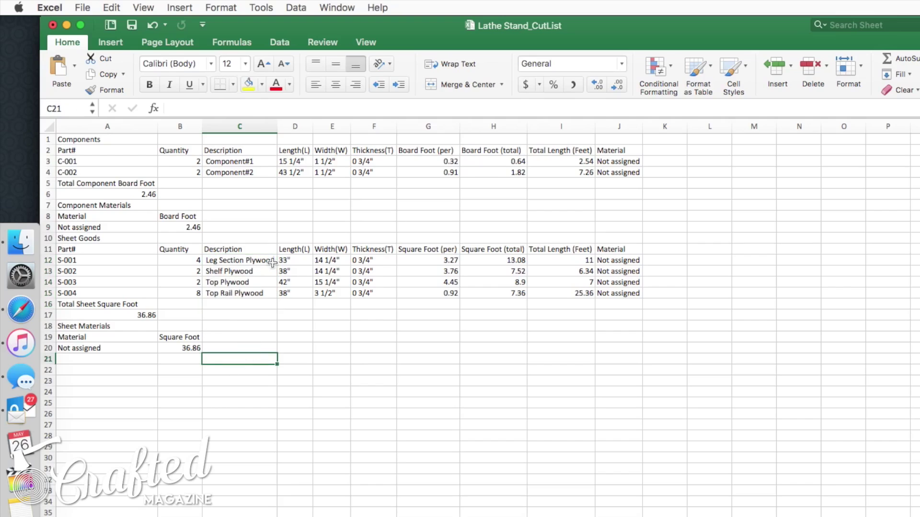
pyautogui.moveTo(285, 260); pyautogui.dragTo(294, 295)
pyautogui.click(192, 261)
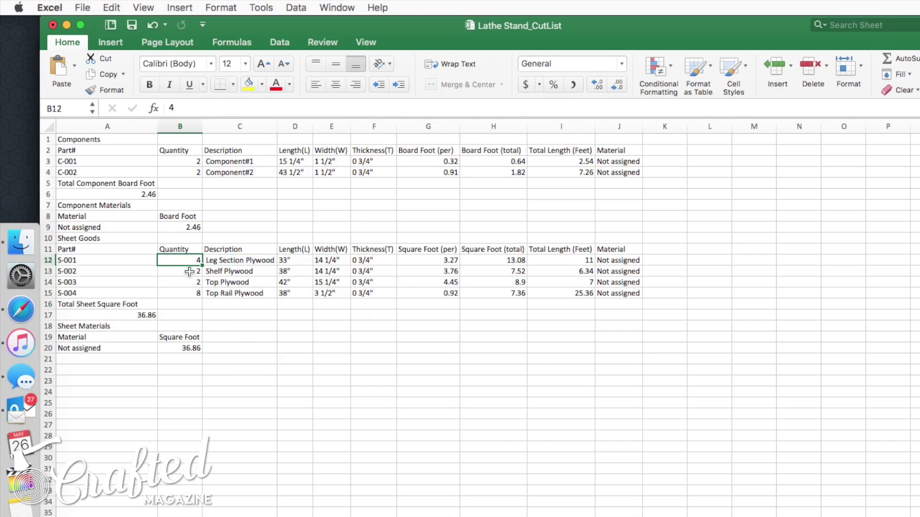
pyautogui.click(190, 272)
pyautogui.click(188, 283)
pyautogui.click(190, 293)
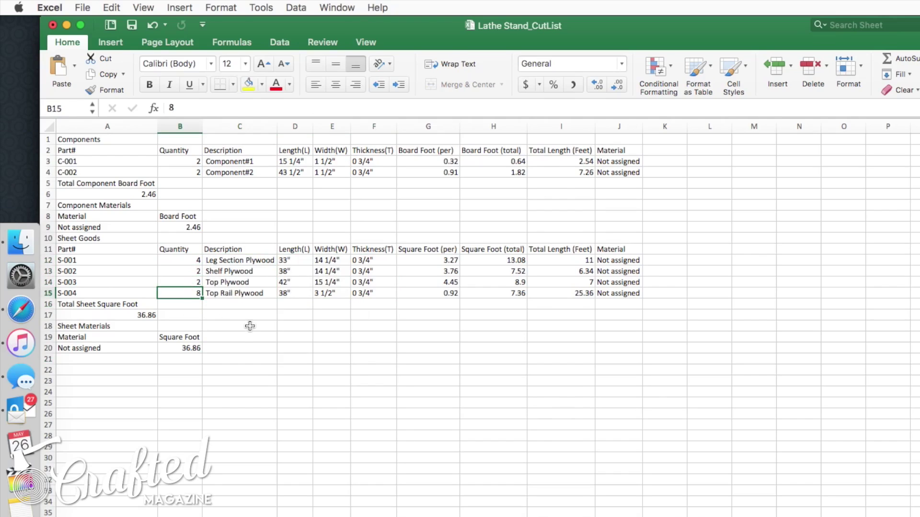
# Step: Review the Leg Section, Shelf, Top and Top Rail Plywood descriptions, then the two components' details
pyautogui.click(233, 262)
pyautogui.click(245, 272)
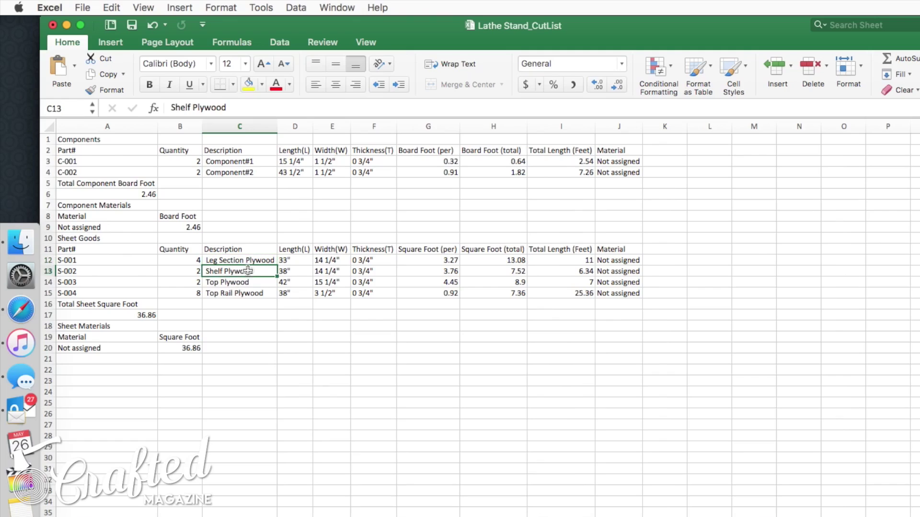
pyautogui.click(246, 284)
pyautogui.click(250, 263)
pyautogui.click(240, 274)
pyautogui.click(241, 283)
pyautogui.click(242, 294)
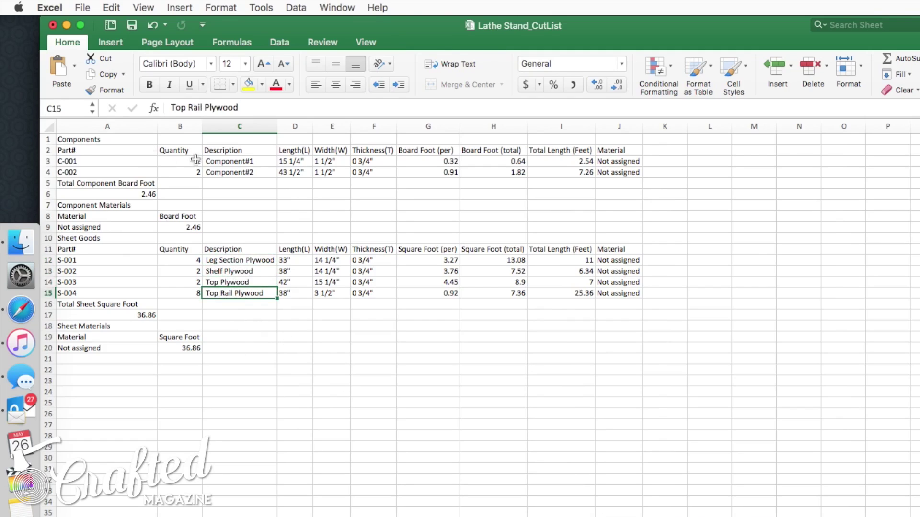
pyautogui.moveTo(211, 162); pyautogui.dragTo(393, 175)
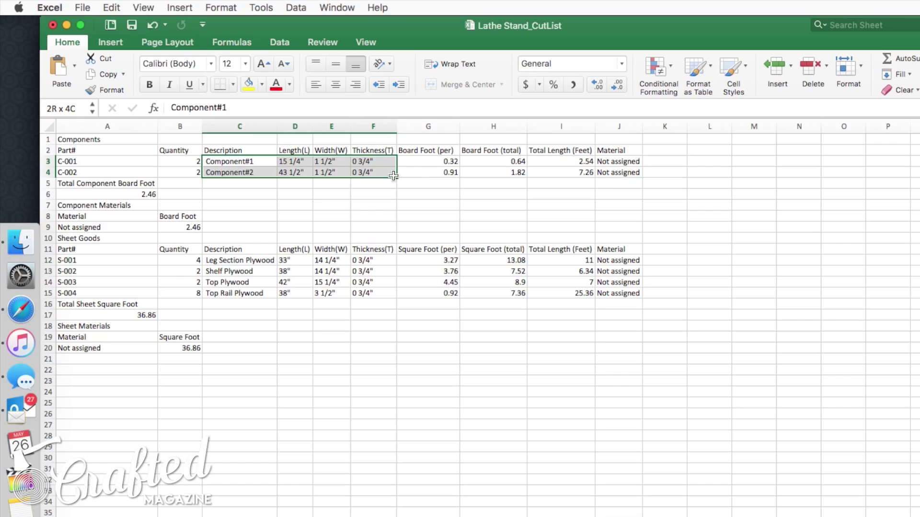
pyautogui.click(369, 458)
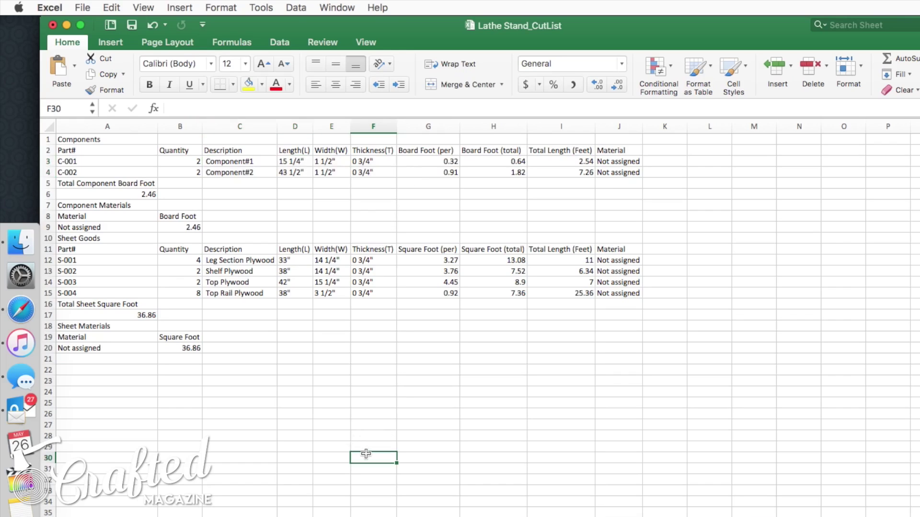
# Step: Close the cut list workbook, answer the save prompt, and return to SketchUp
pyautogui.click(52, 25)
pyautogui.click(242, 65)
pyautogui.click(291, 251)
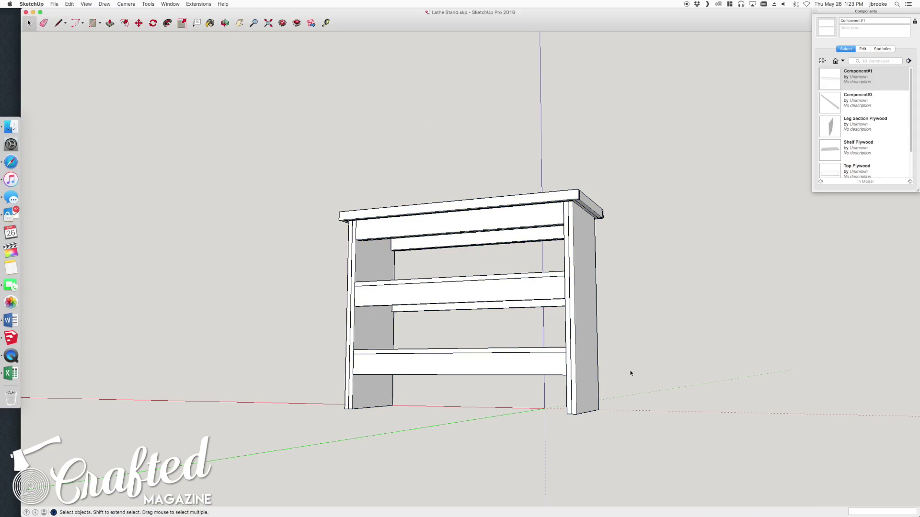
# Step: Orbit the stand to a three-quarter view and select the top front rail edge
pyautogui.press('o')
pyautogui.moveTo(642, 403); pyautogui.dragTo(721, 418)
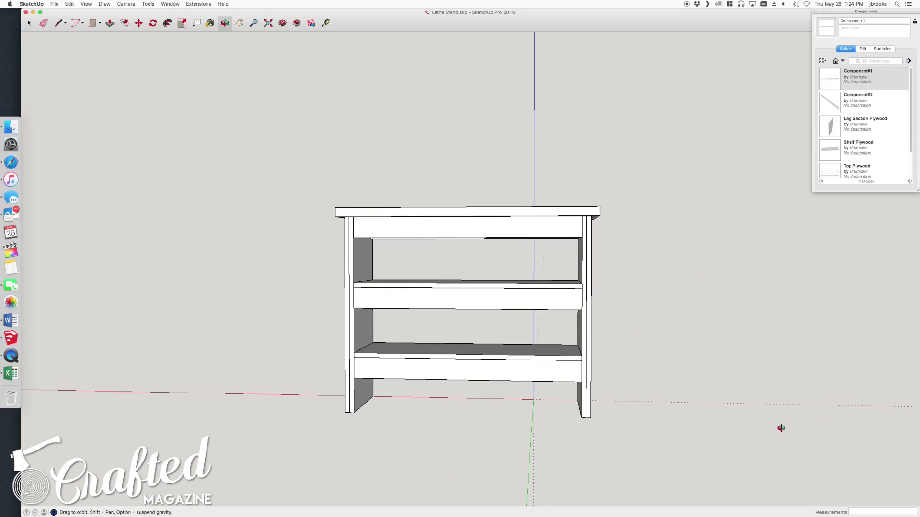
pyautogui.moveTo(645, 373); pyautogui.dragTo(732, 413)
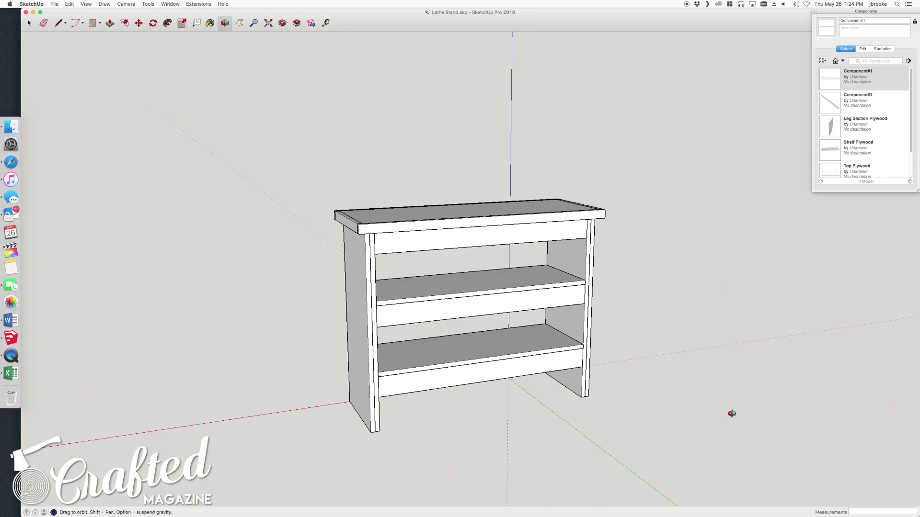
pyautogui.press('space')
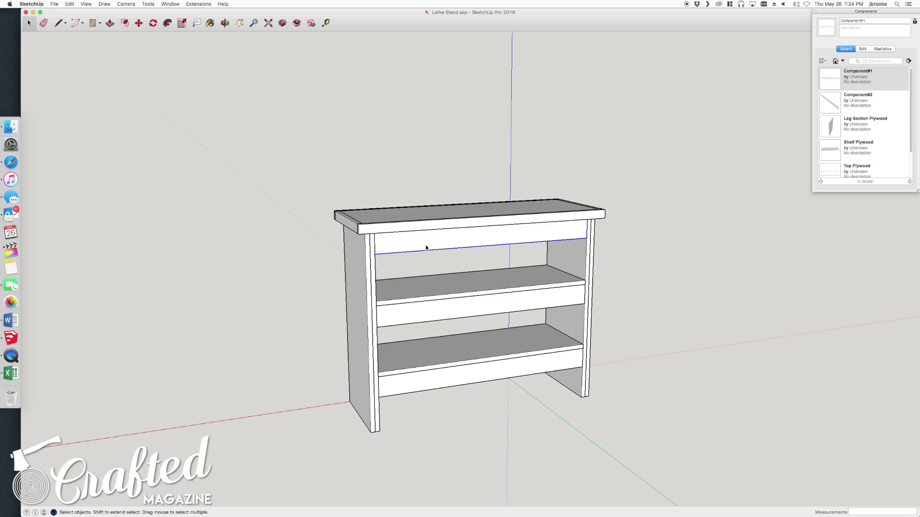
pyautogui.click(462, 214)
pyautogui.click(198, 3)
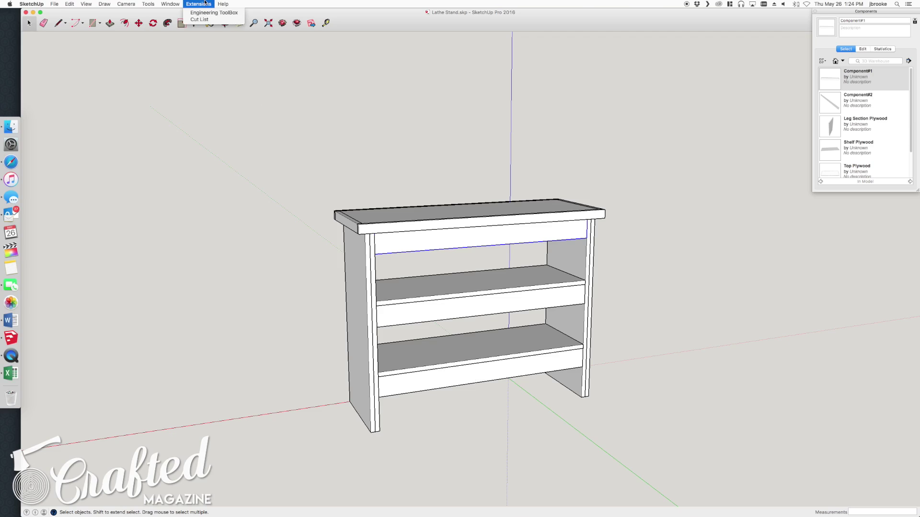
pyautogui.click(396, 269)
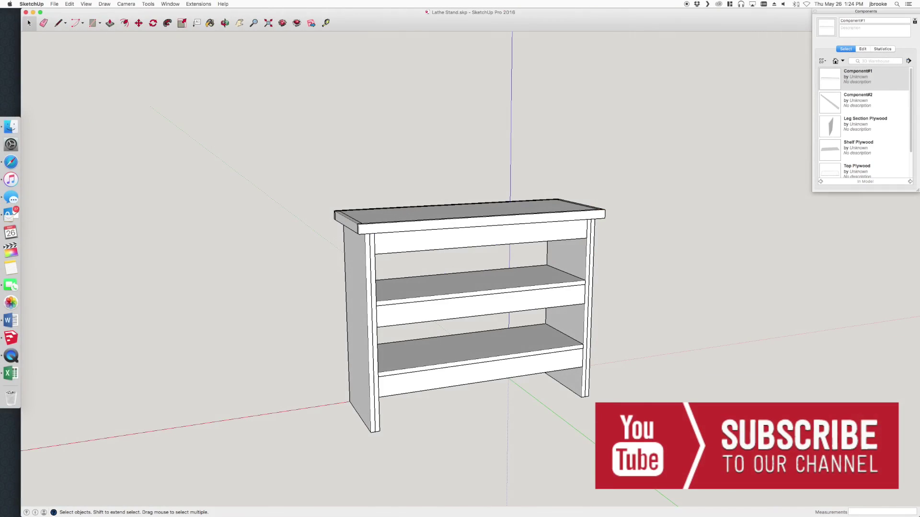
pyautogui.moveTo(493, 337); pyautogui.dragTo(312, 191)
pyautogui.moveTo(312, 192); pyautogui.dragTo(442, 376, button='middle')
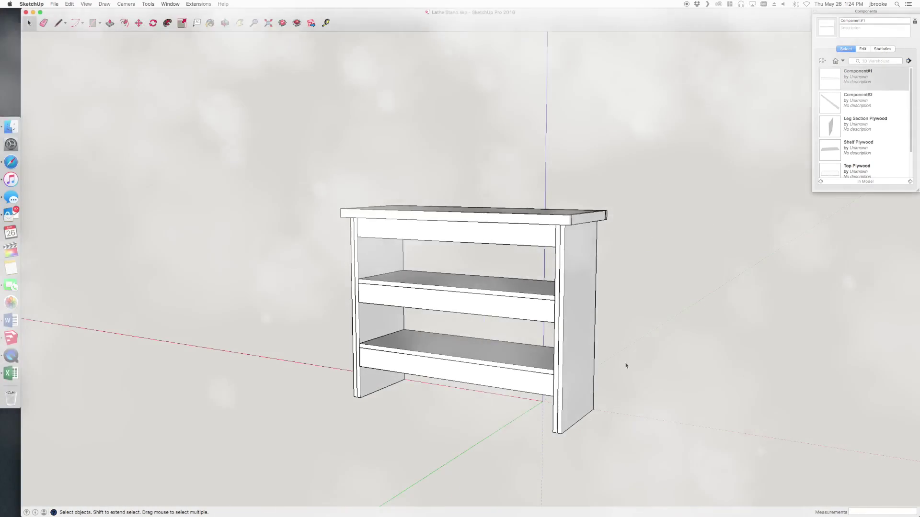
pyautogui.press('o')
pyautogui.moveTo(653, 365); pyautogui.dragTo(615, 324)
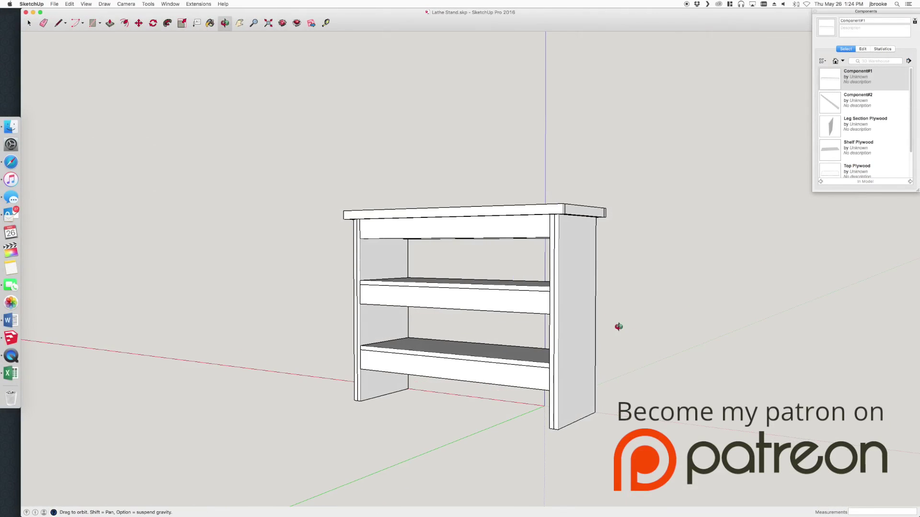
pyautogui.moveTo(669, 348); pyautogui.dragTo(702, 359)
pyautogui.press('space')
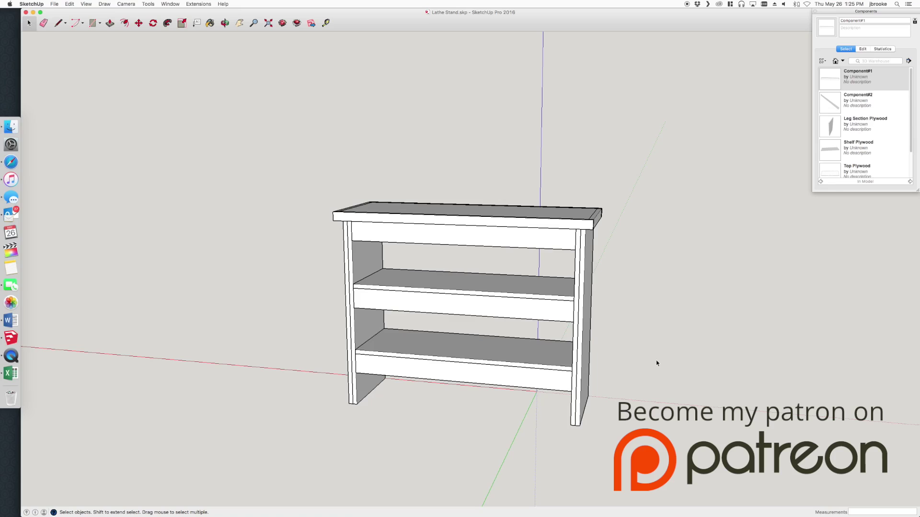
pyautogui.press('o')
pyautogui.moveTo(659, 414); pyautogui.dragTo(522, 332)
pyautogui.press('space')
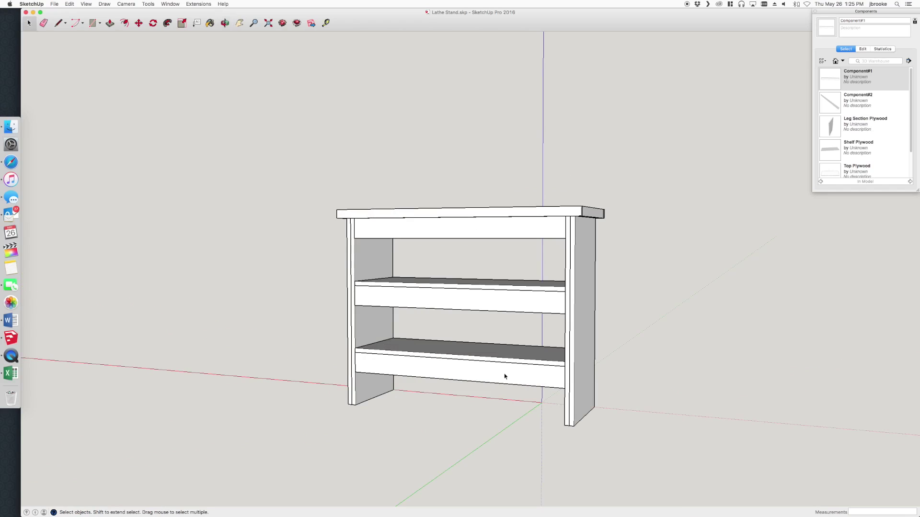